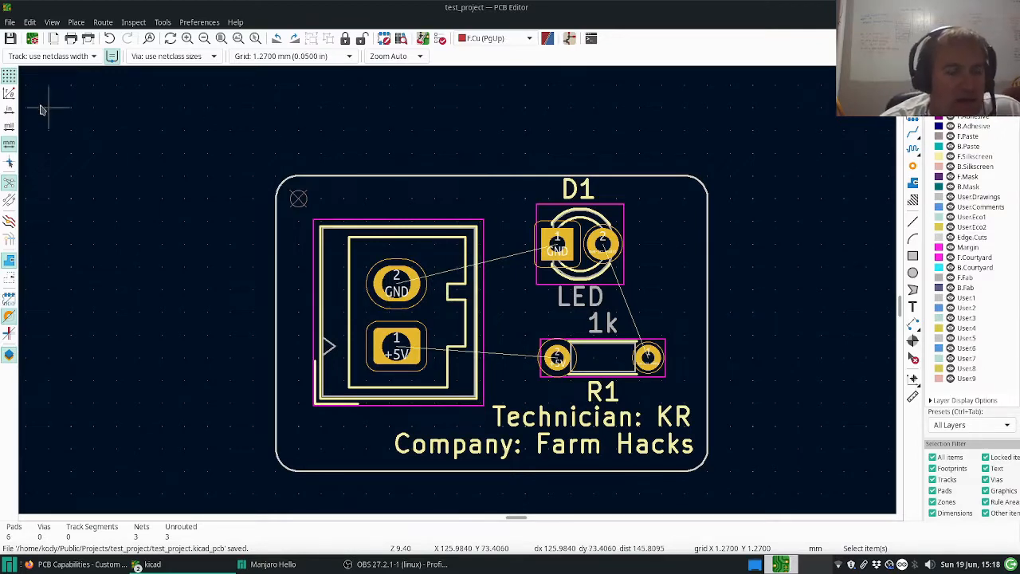
Switch to Firefox and examine the manufacturing limits in PCBWay's Quick-turn PCB capabilities table
click(154, 563)
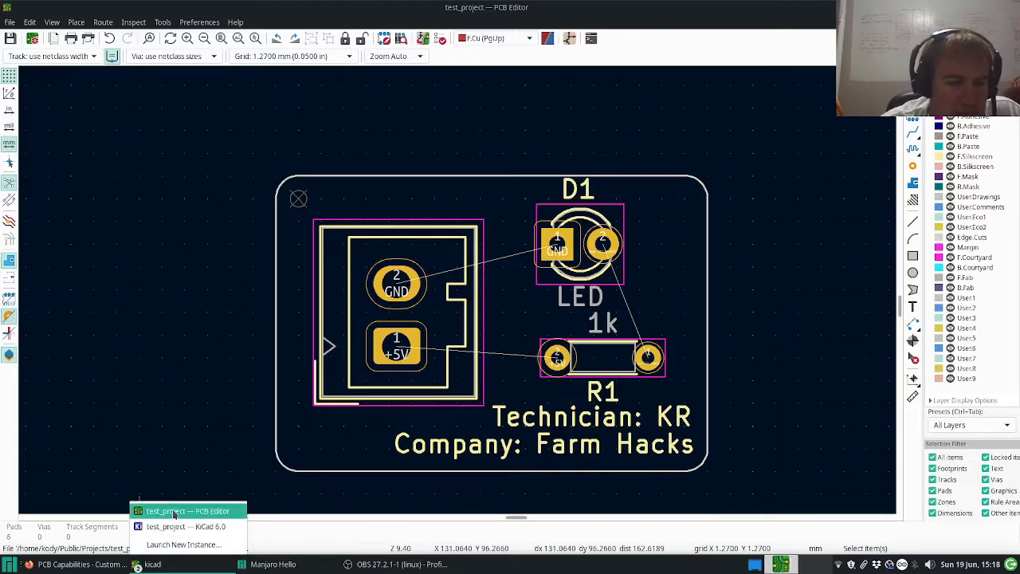
click(65, 565)
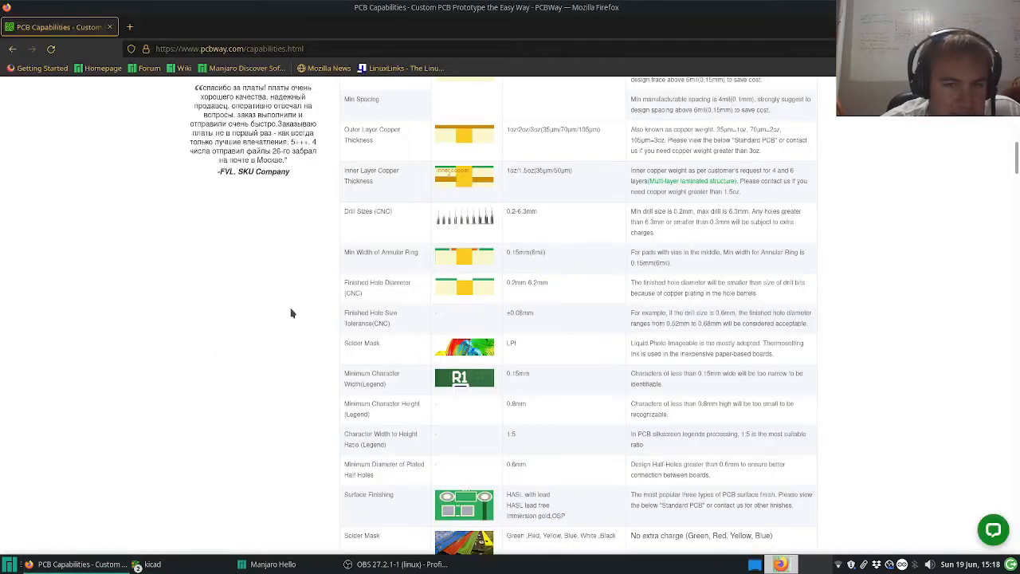
scroll(566, 347, up, 3)
scroll(566, 348, up, 7)
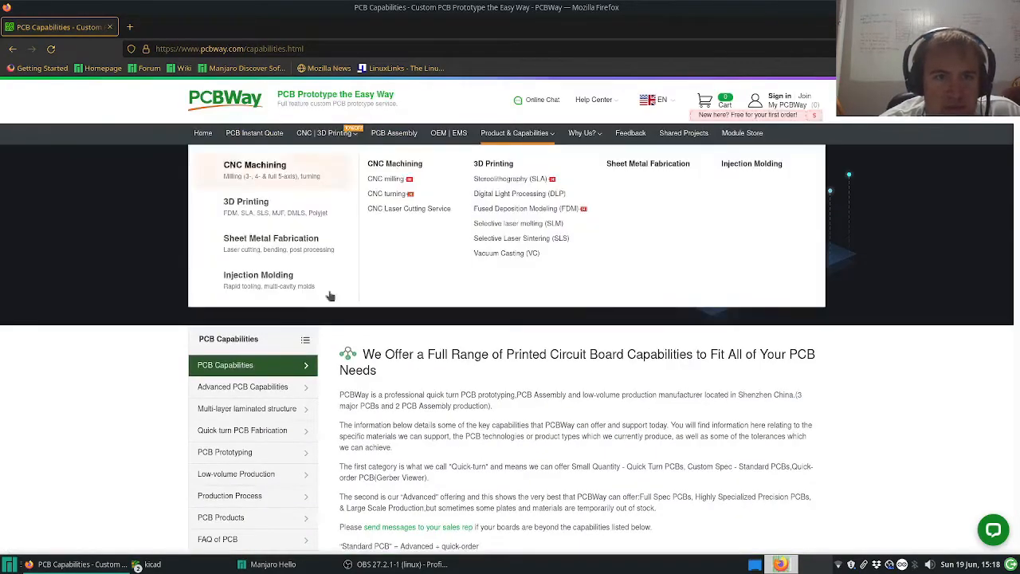
scroll(449, 276, down, 3)
scroll(449, 277, up, 3)
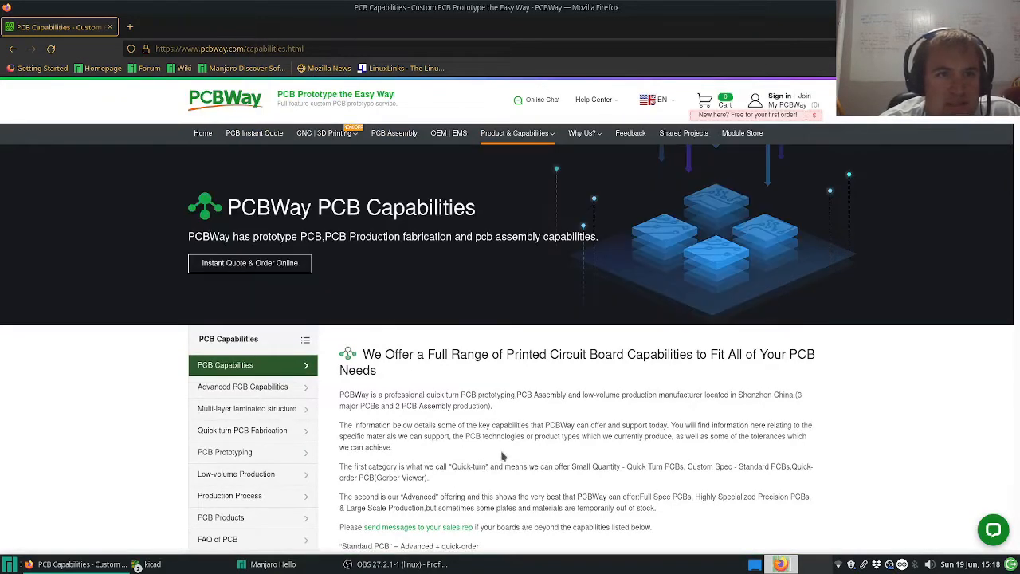
scroll(484, 433, down, 4)
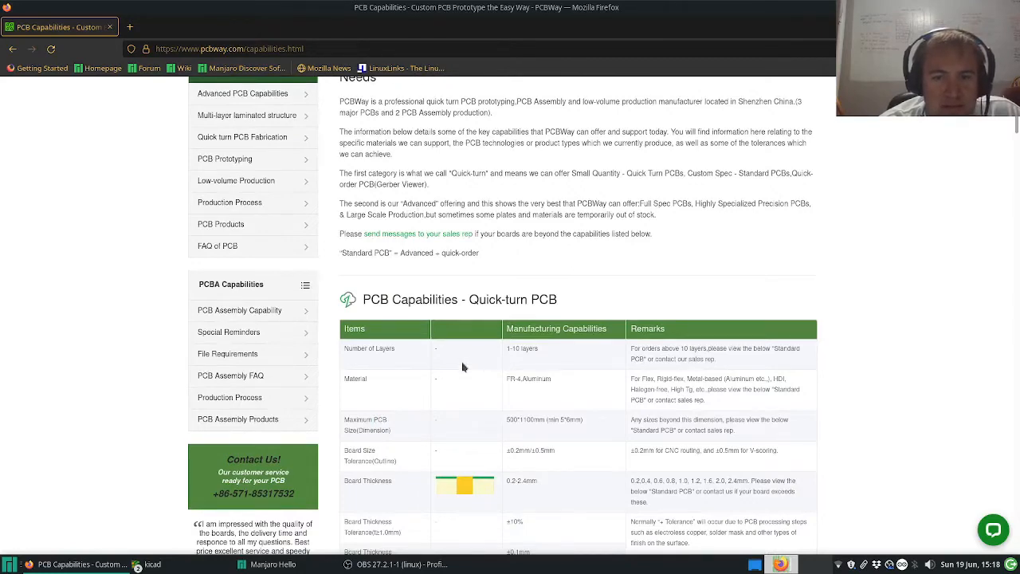
scroll(534, 317, down, 5)
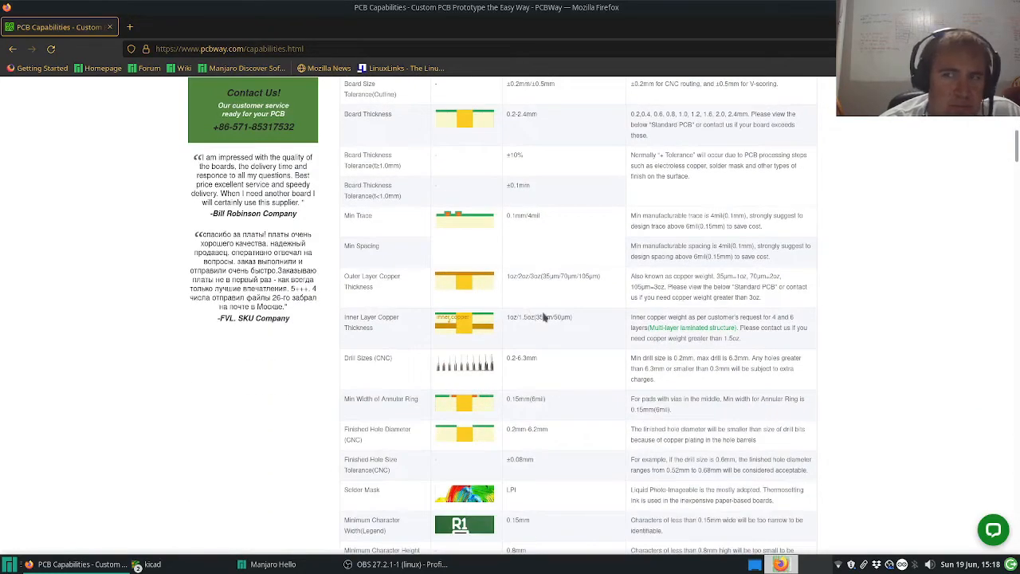
scroll(518, 185, up, 2)
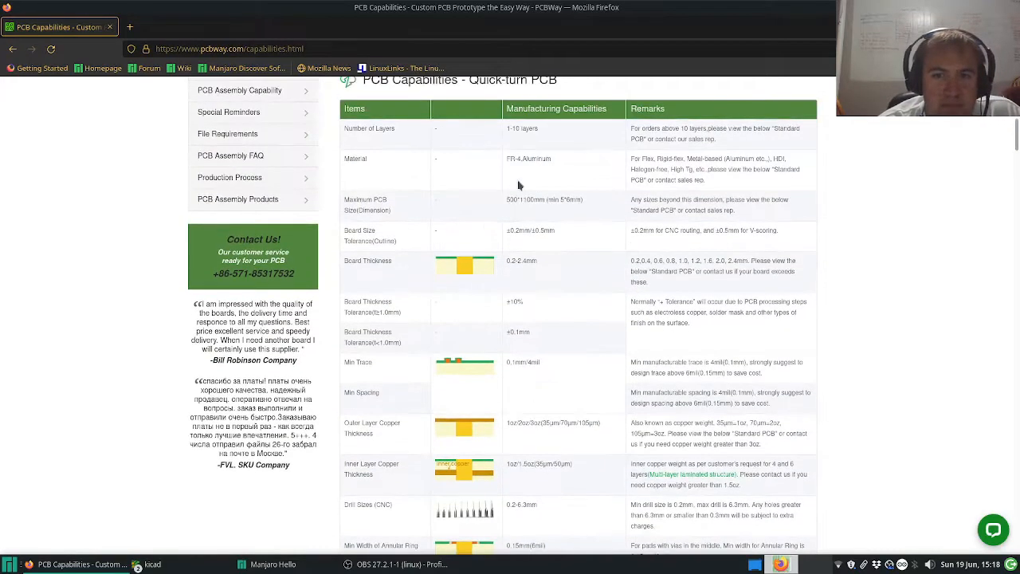
Switch back to the KiCad PCB Editor and set the board constraints for minimum clearance and minimum annular width to 0.15 mm each
click(153, 564)
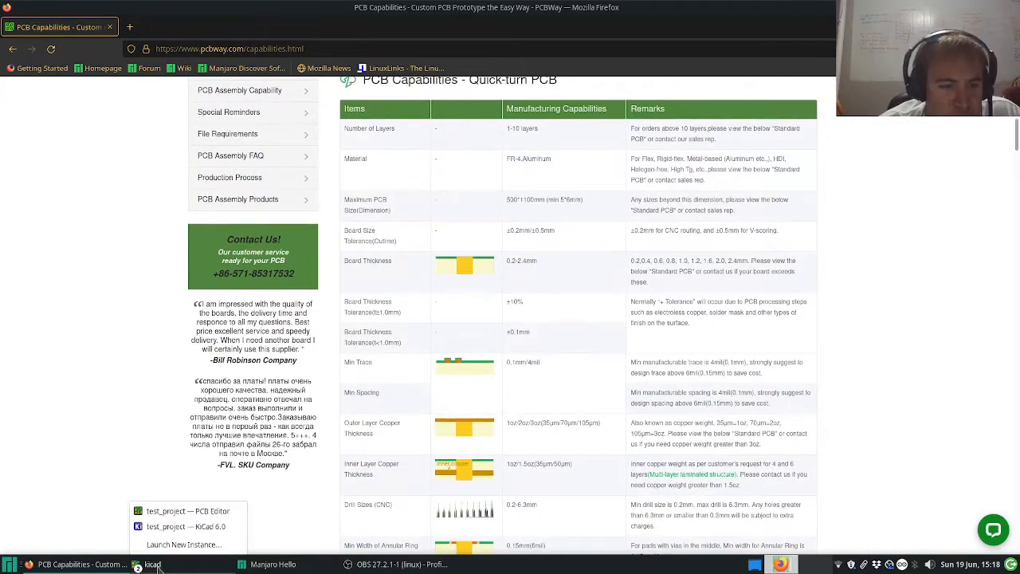
click(184, 512)
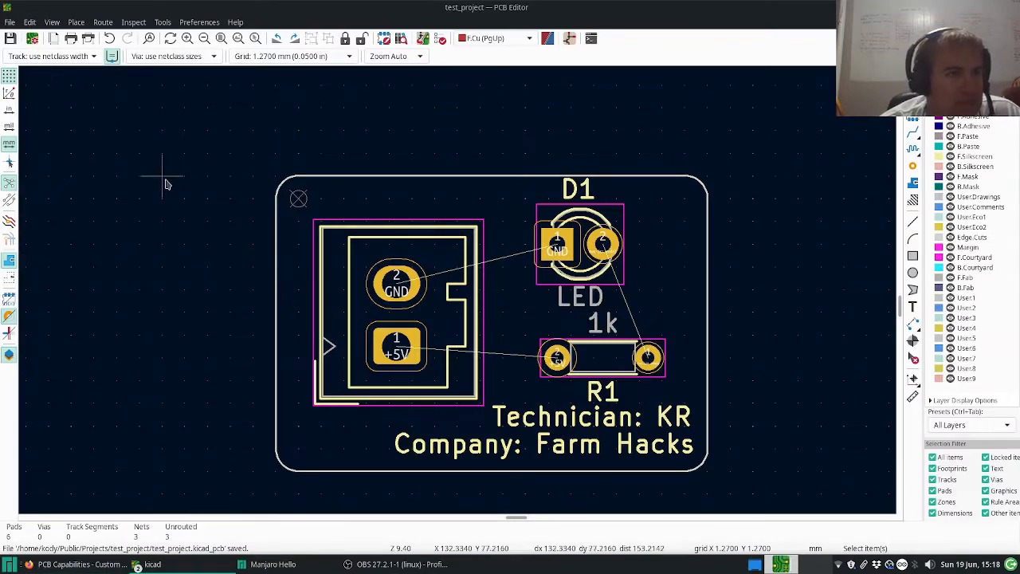
click(32, 39)
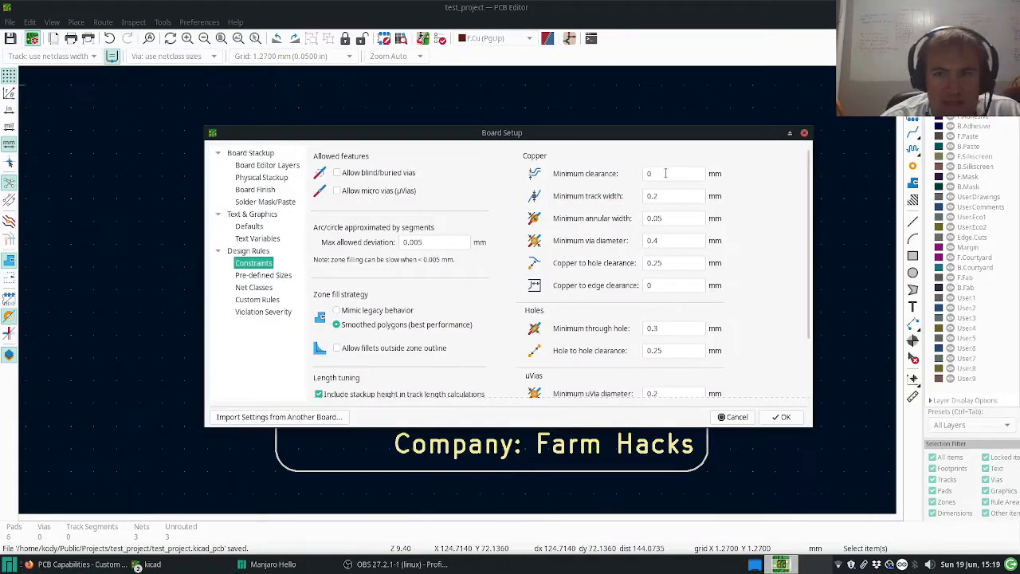
click(663, 174)
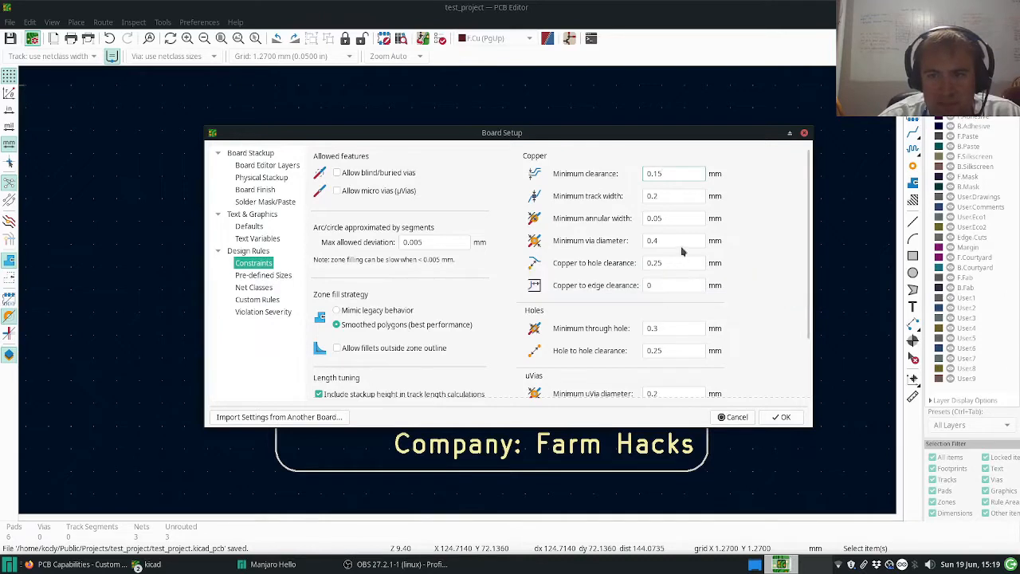
click(669, 219)
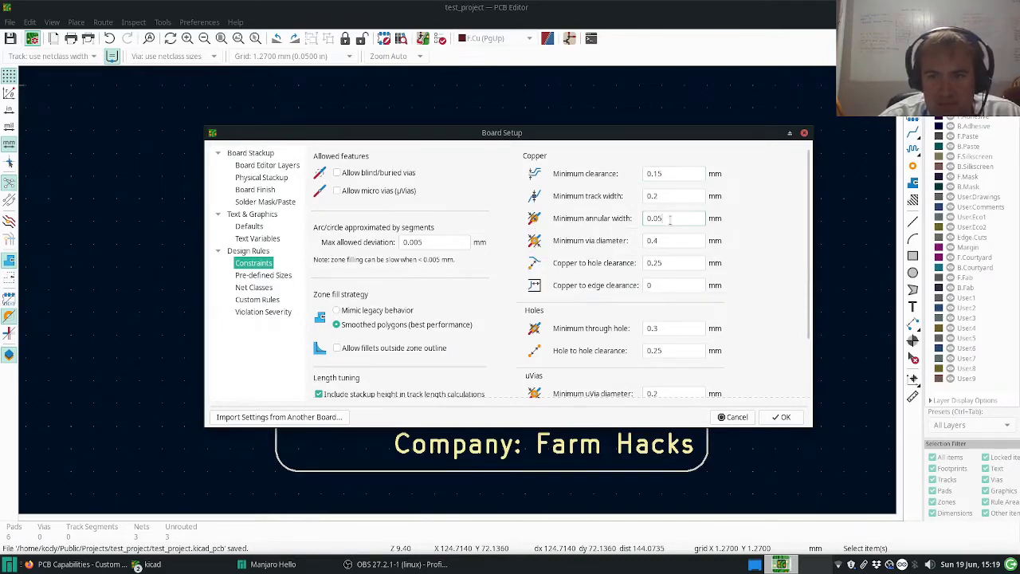
text(5)
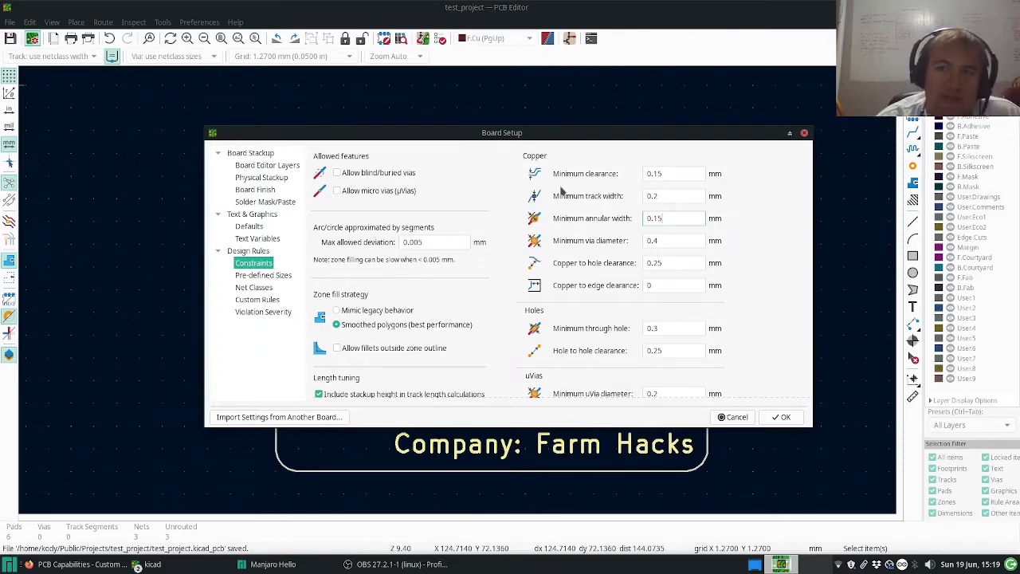
scroll(619, 239, down, 3)
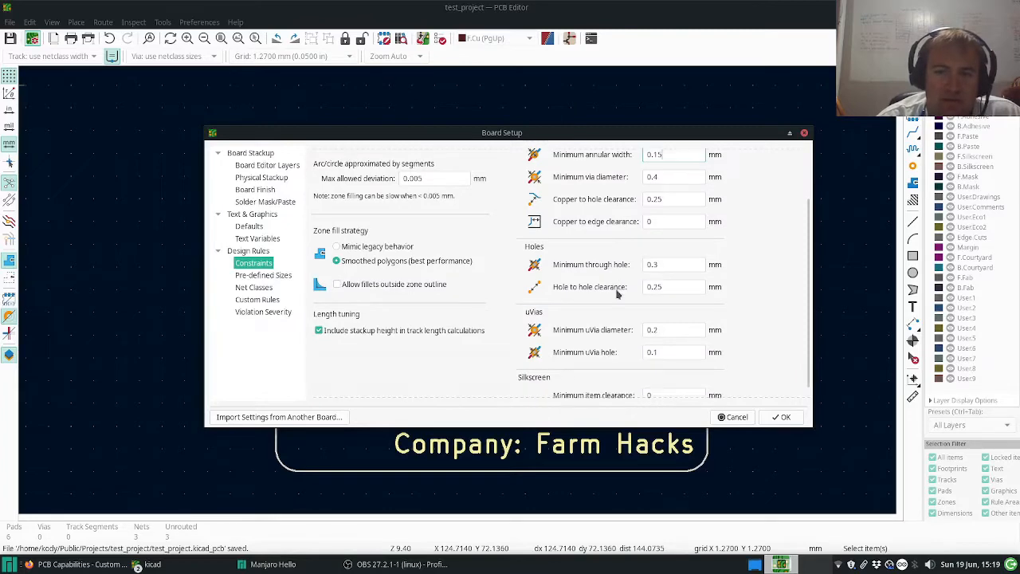
scroll(618, 296, up, 2)
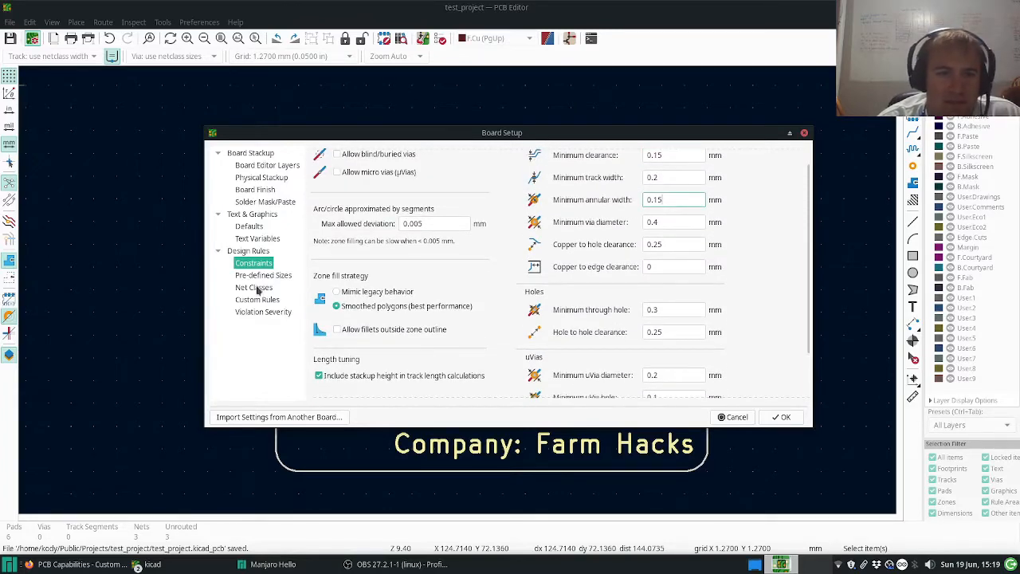
Add a net class named Power in the board setup with a clearance of 0.3 mm
click(253, 288)
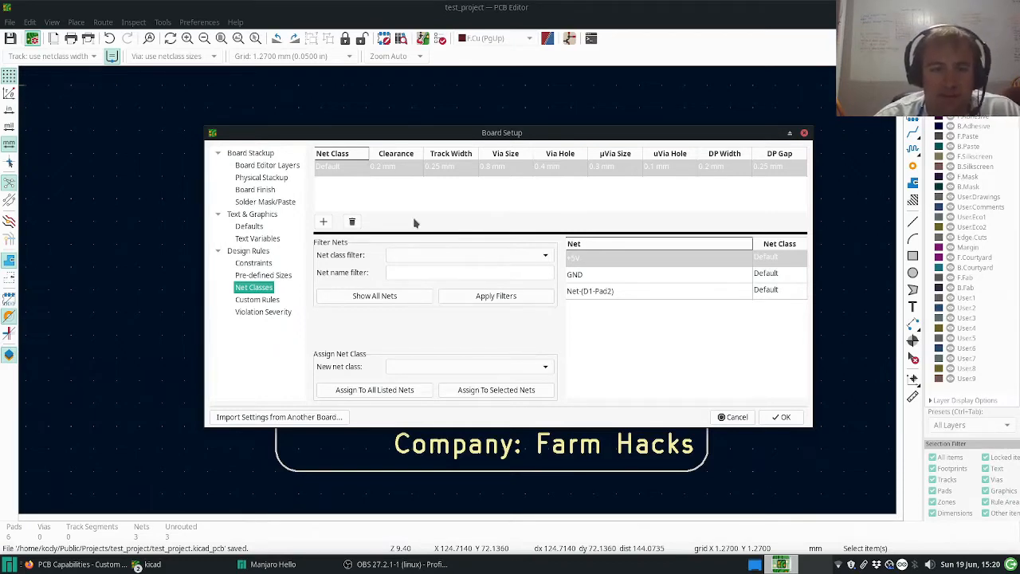
click(323, 224)
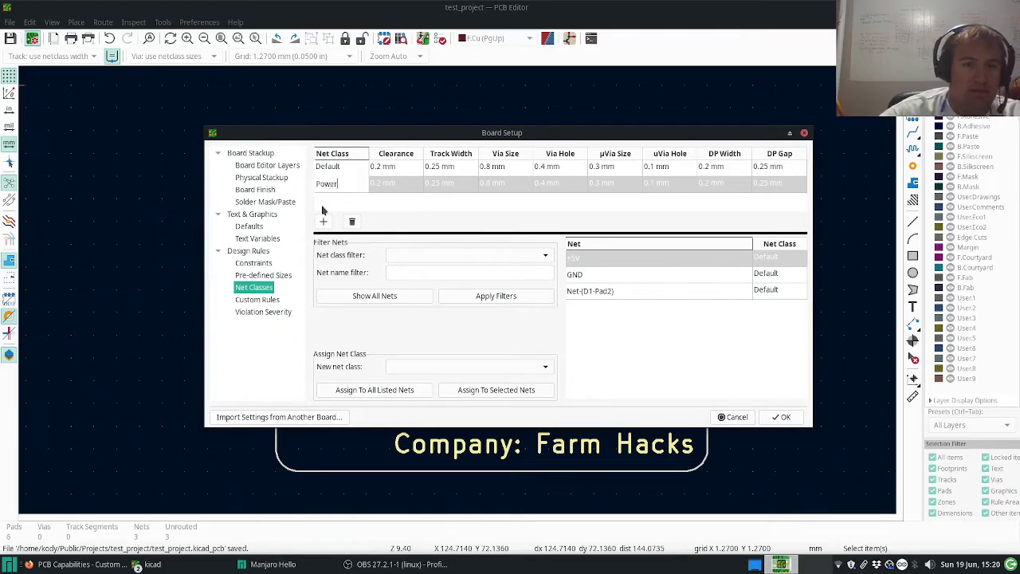
click(382, 184)
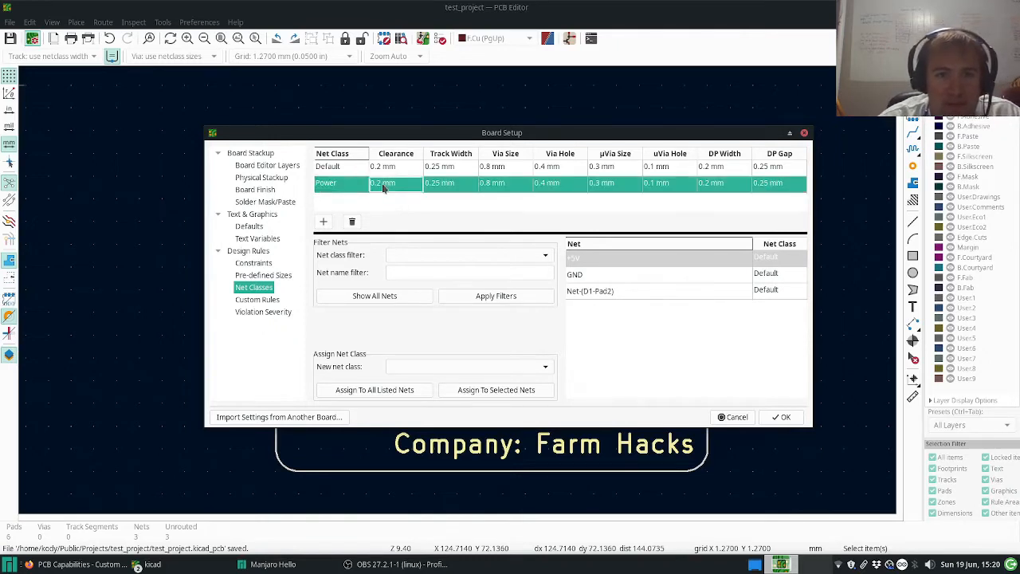
click(382, 184)
click(383, 184)
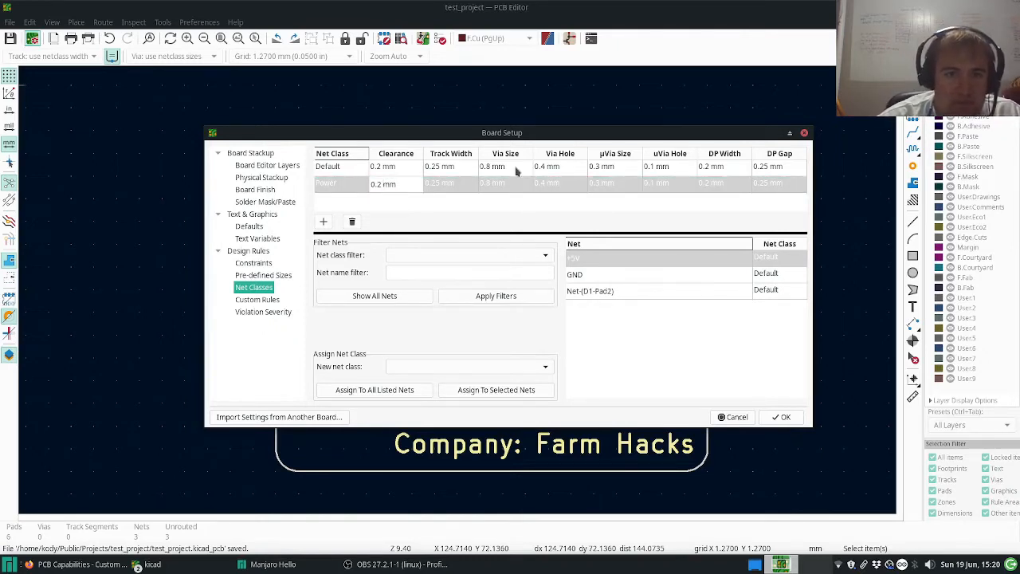
key(BackSpace)
text(3)
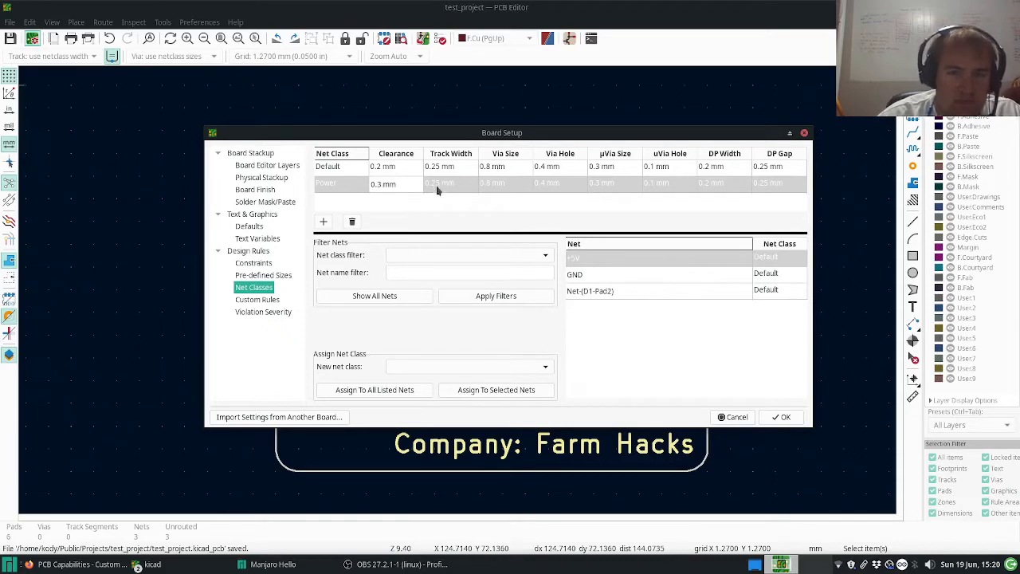
Set the track width of the Power net class to 0.4 mm
click(439, 183)
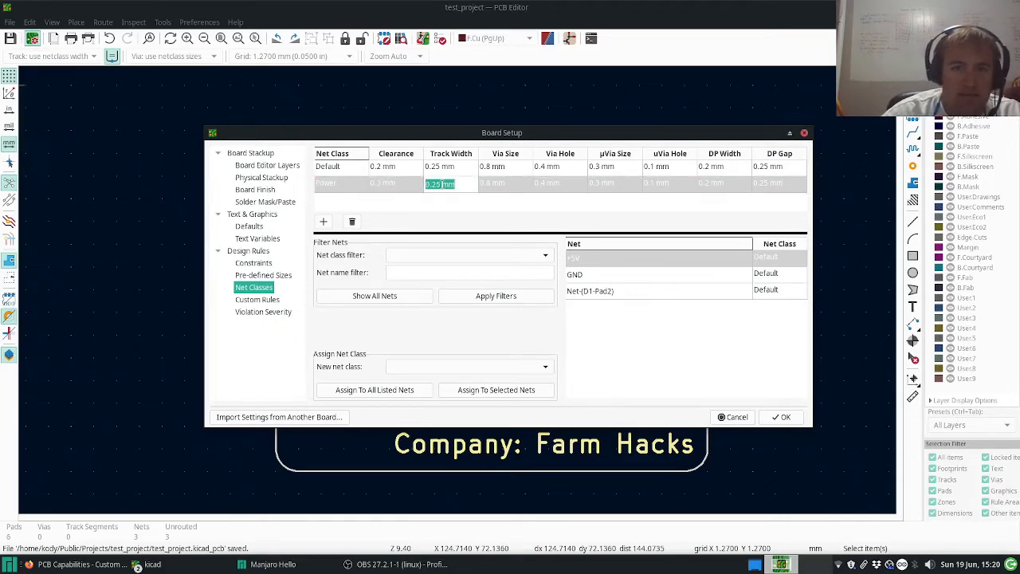
click(441, 184)
key(Return)
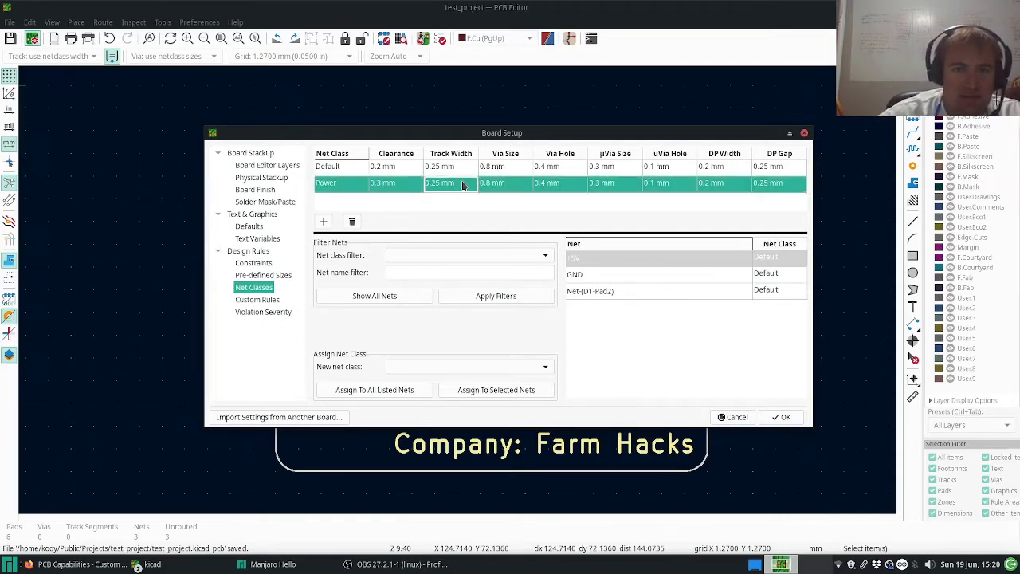
click(436, 184)
click(442, 184)
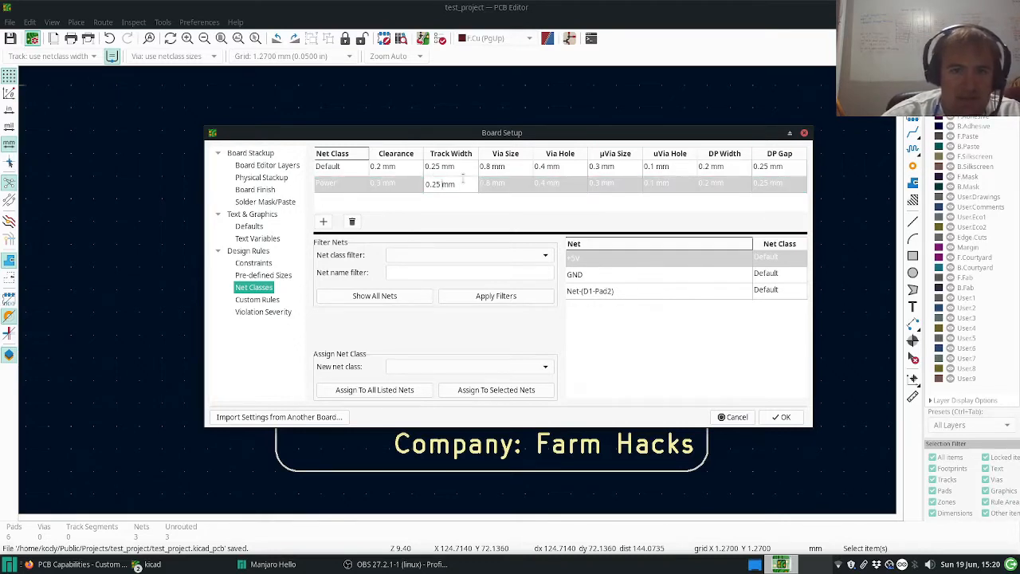
key(BackSpace)
key(BackSpace)
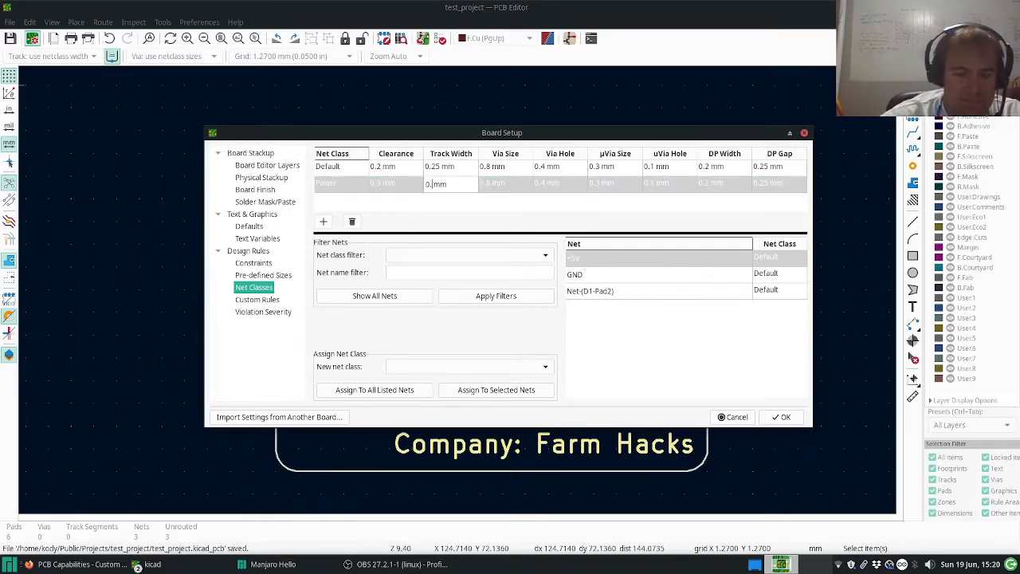
text(4)
key(Return)
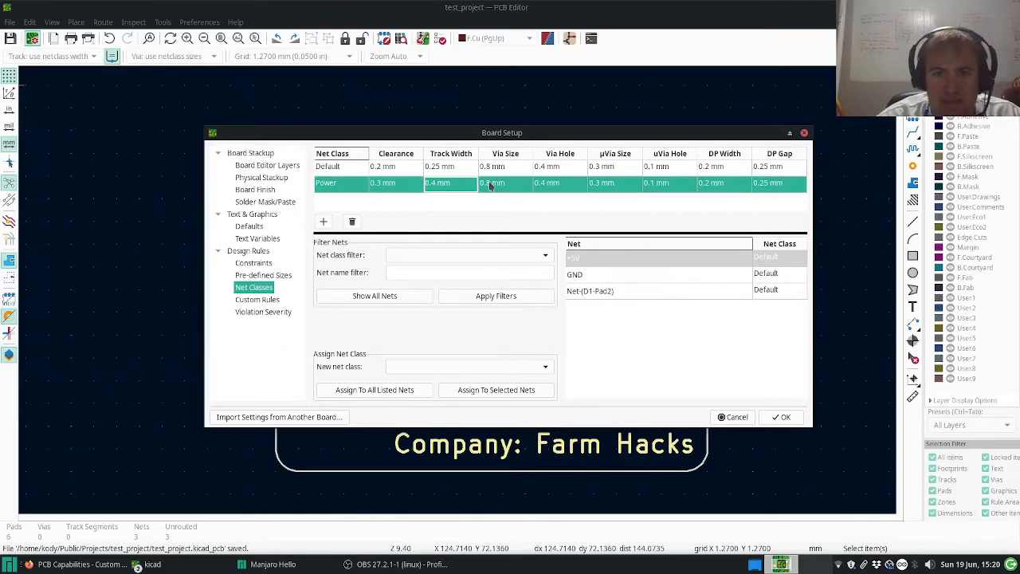
Set the Power net class's via size to 1 mm and its via hole to 0.5 mm
click(490, 184)
click(489, 184)
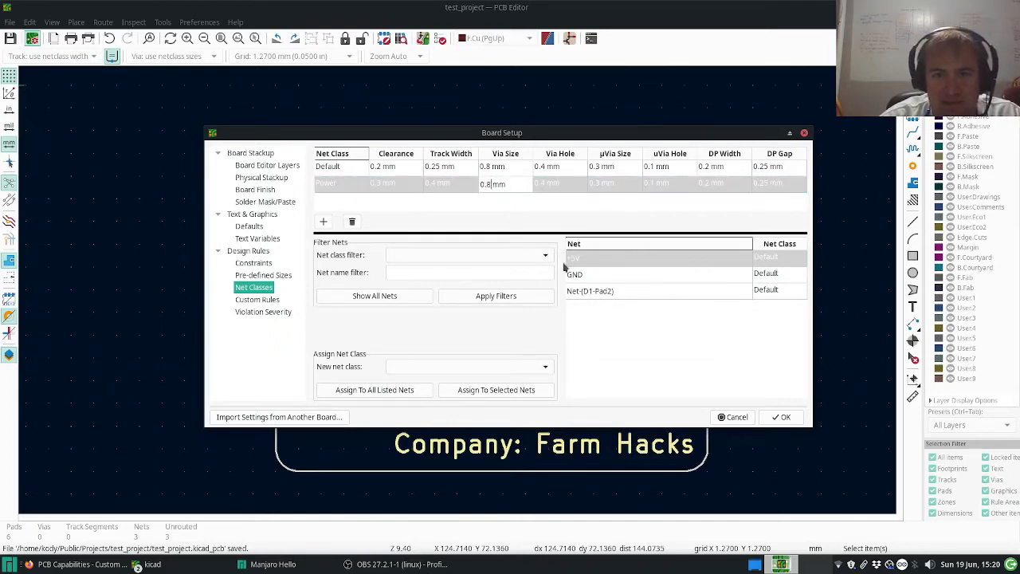
key(BackSpace)
key(BackSpace)
key(BackSpace)
text(1)
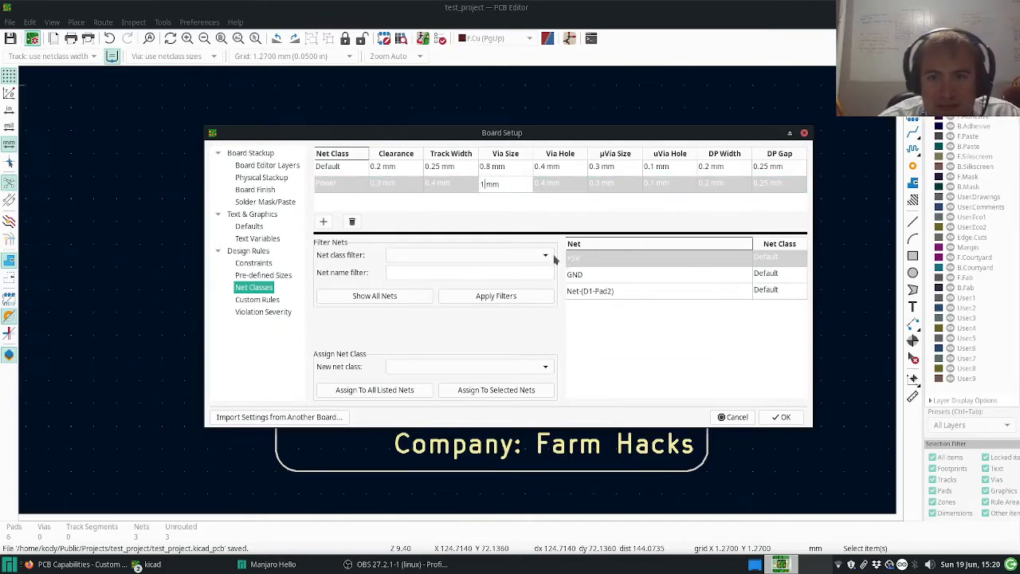
key(Return)
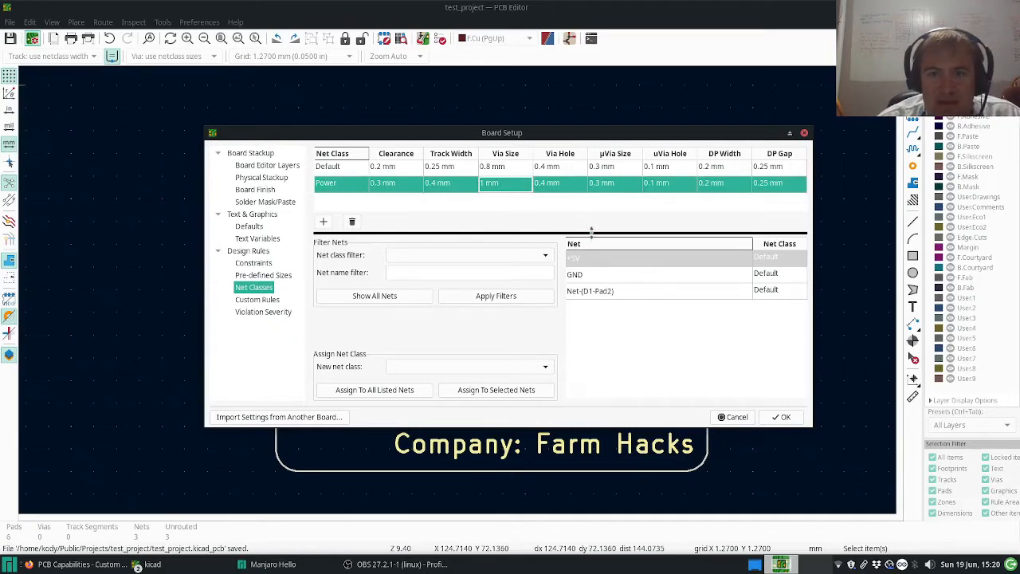
click(548, 185)
click(547, 183)
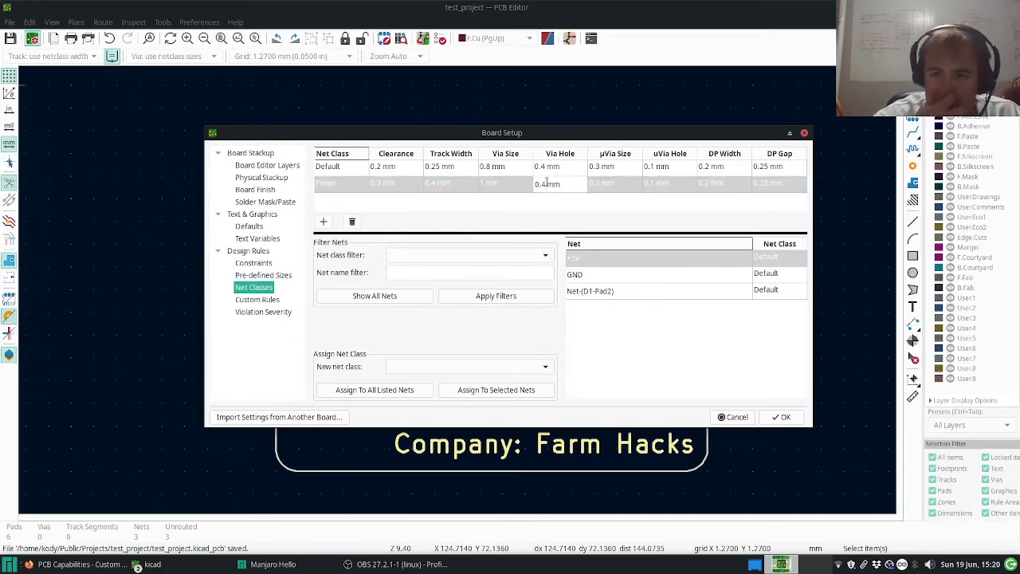
key(BackSpace)
text(5)
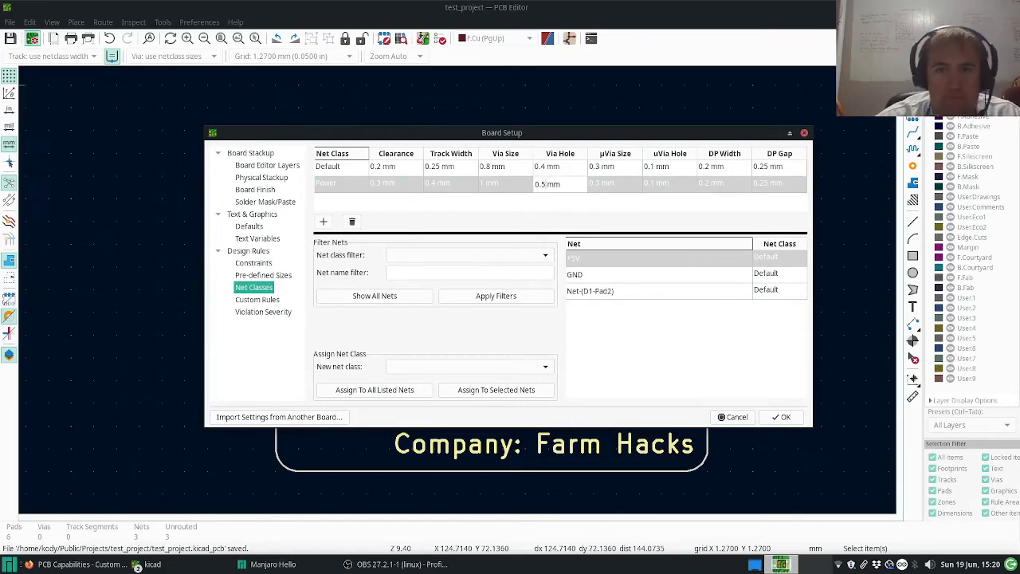
key(Tab)
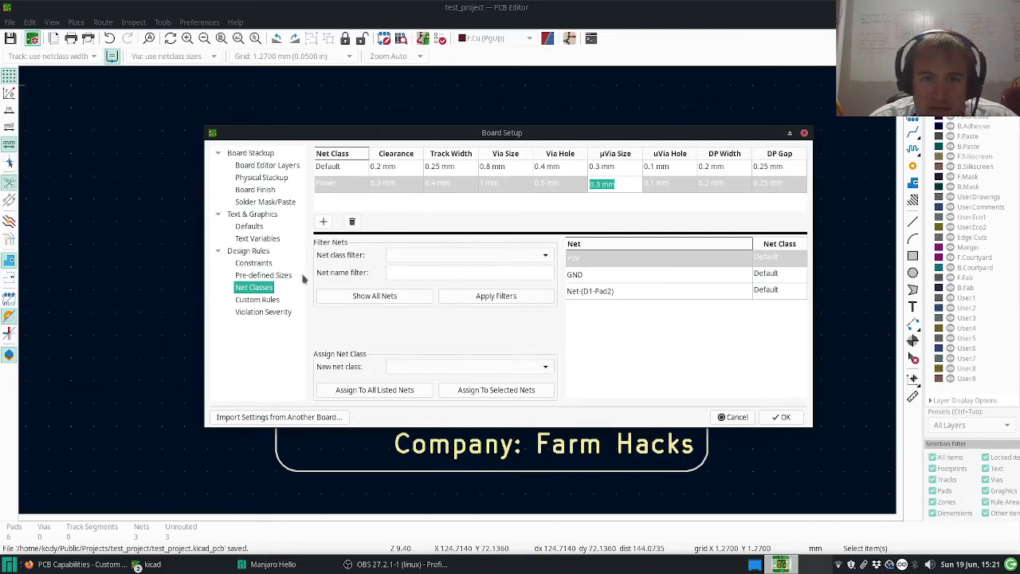
Assign the +5V and GND nets to the Power net class
click(762, 263)
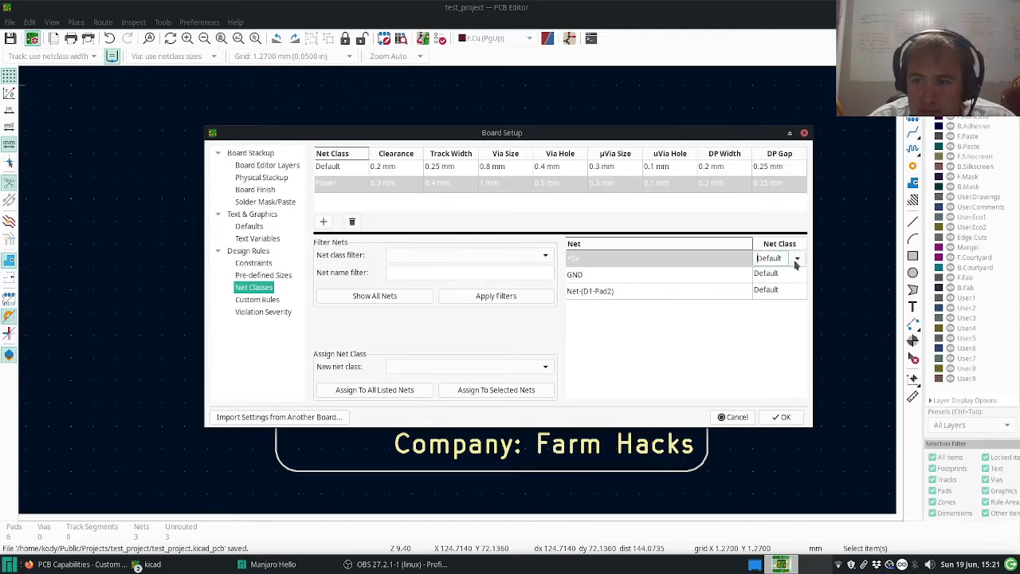
click(797, 262)
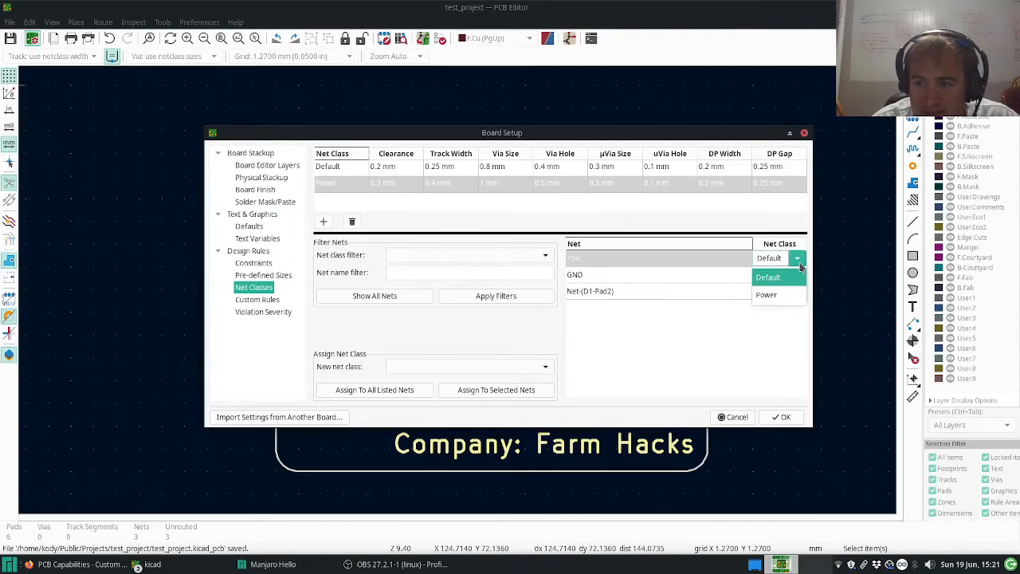
click(766, 295)
click(795, 274)
click(797, 274)
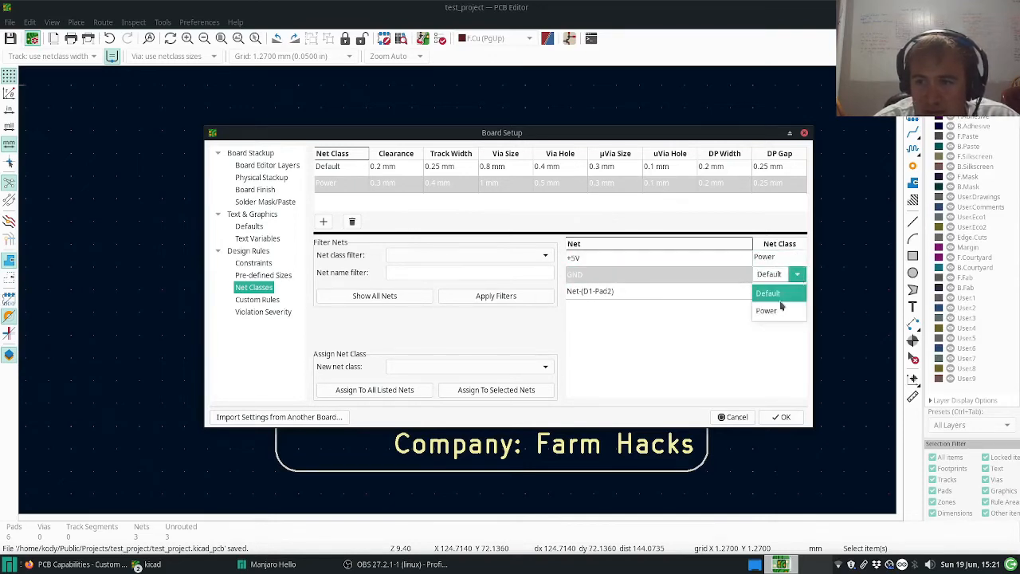
click(769, 310)
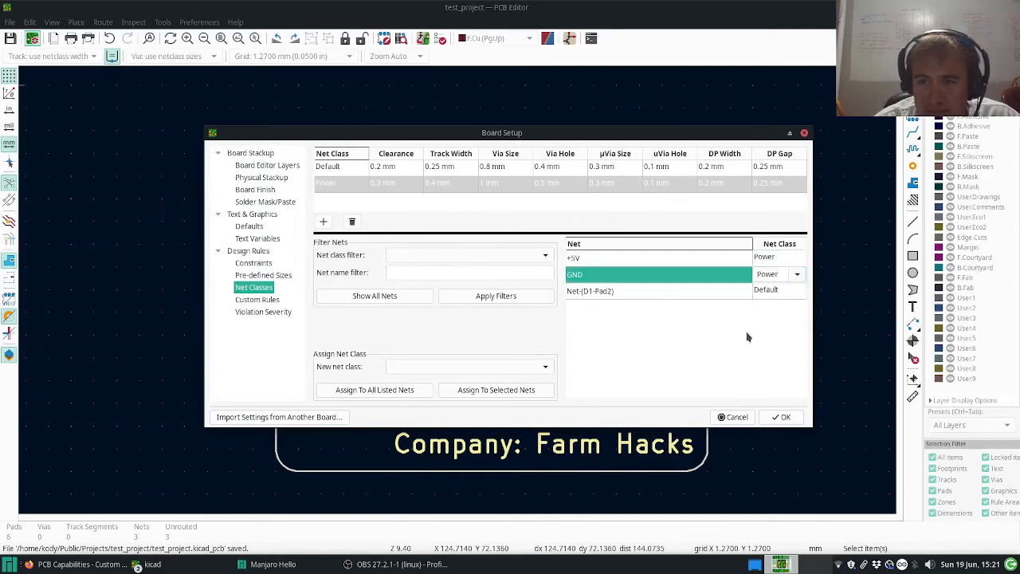
Accept the board setup changes and route the GND track on F.Cu from D1 pad 1 to the connector's pad 2
click(781, 417)
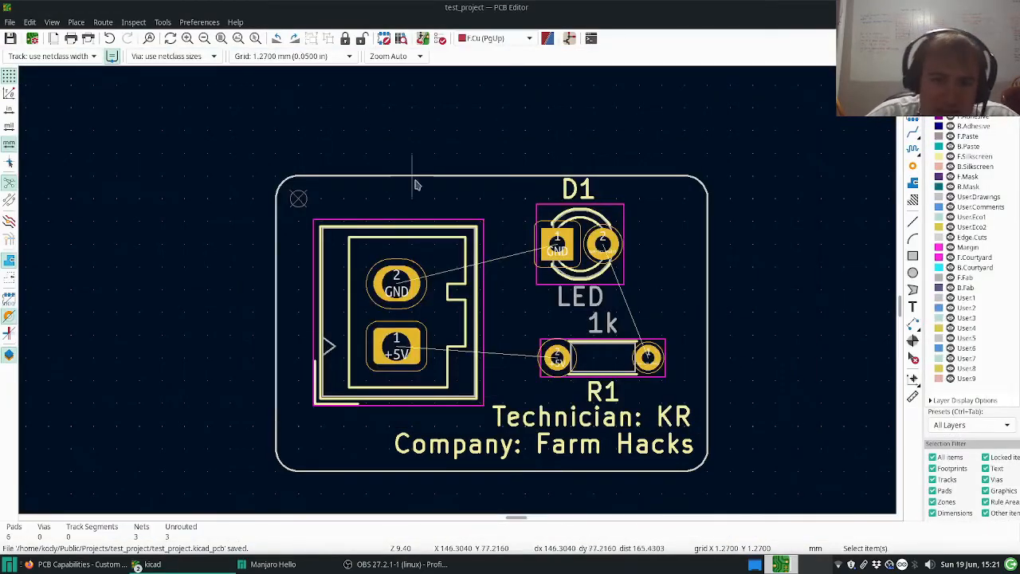
click(912, 132)
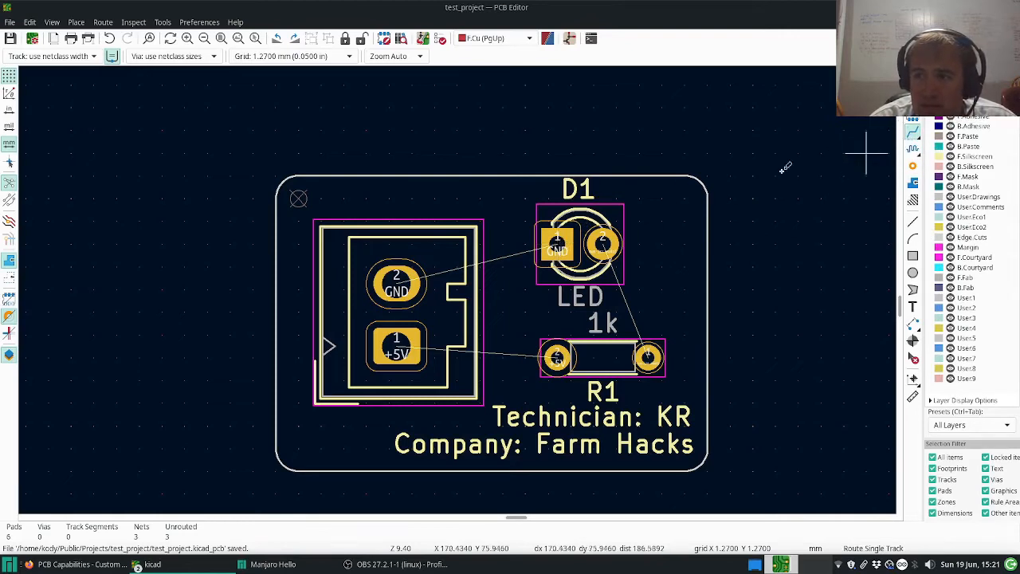
click(556, 243)
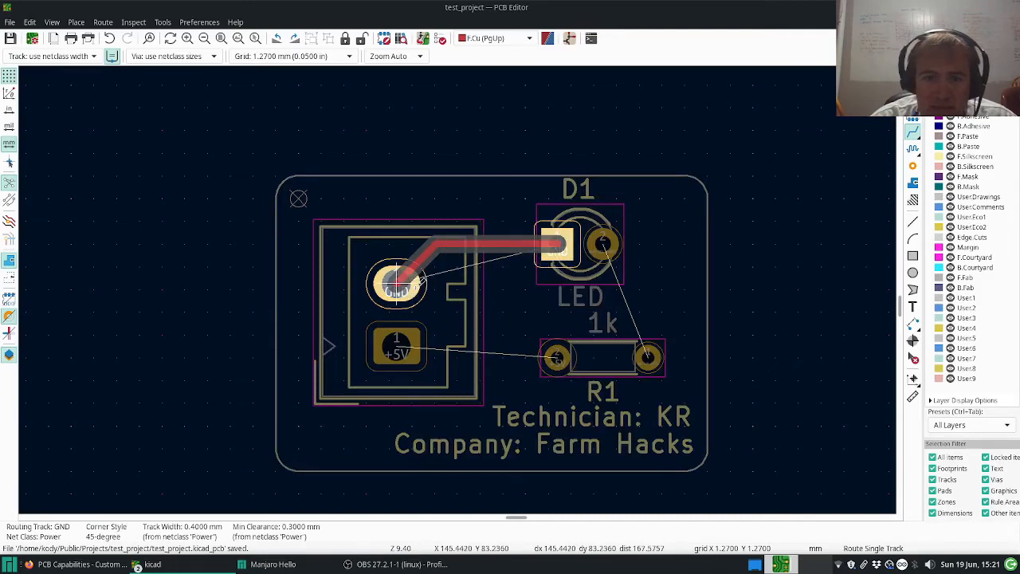
click(421, 284)
Route the +5V track on F.Cu from R1 to the connector's pad 1, and connect D1 pad 2 to R1's other pad
click(557, 358)
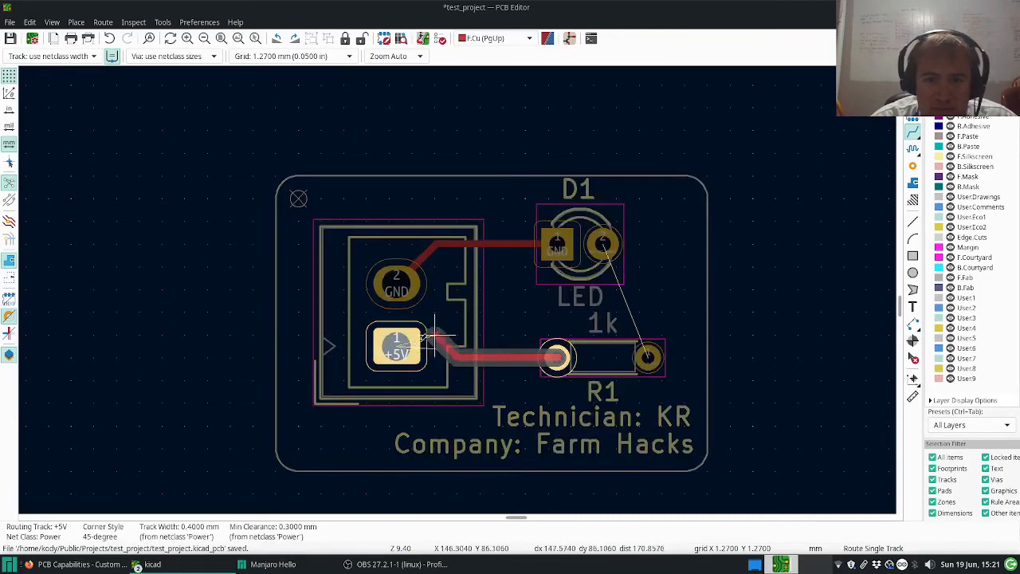
click(393, 346)
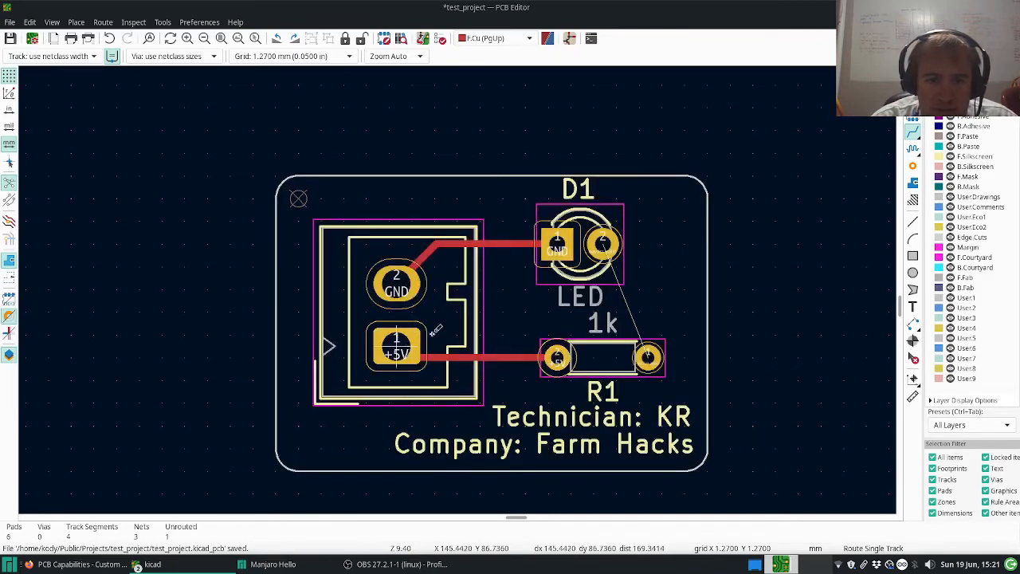
click(604, 246)
click(648, 358)
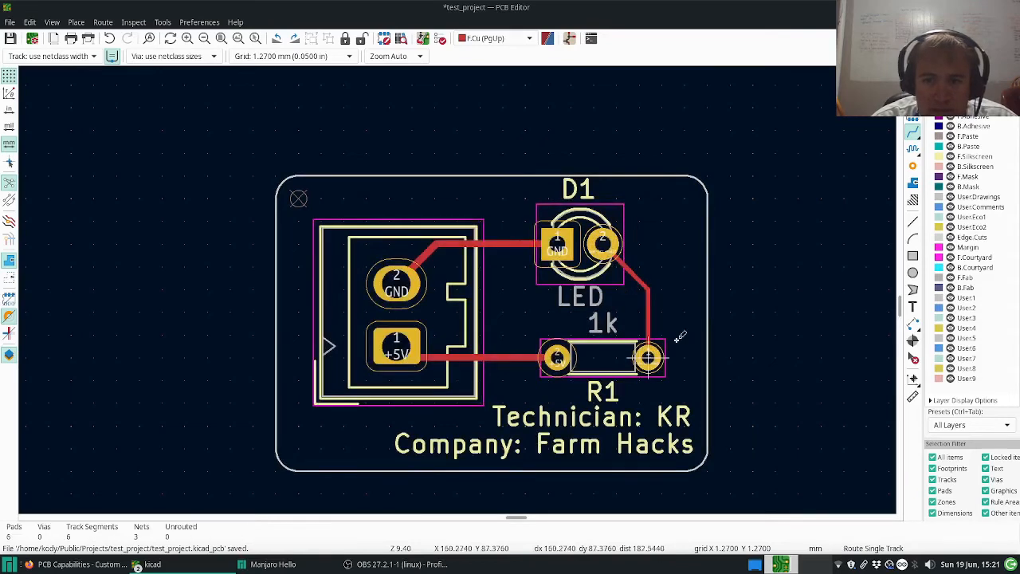